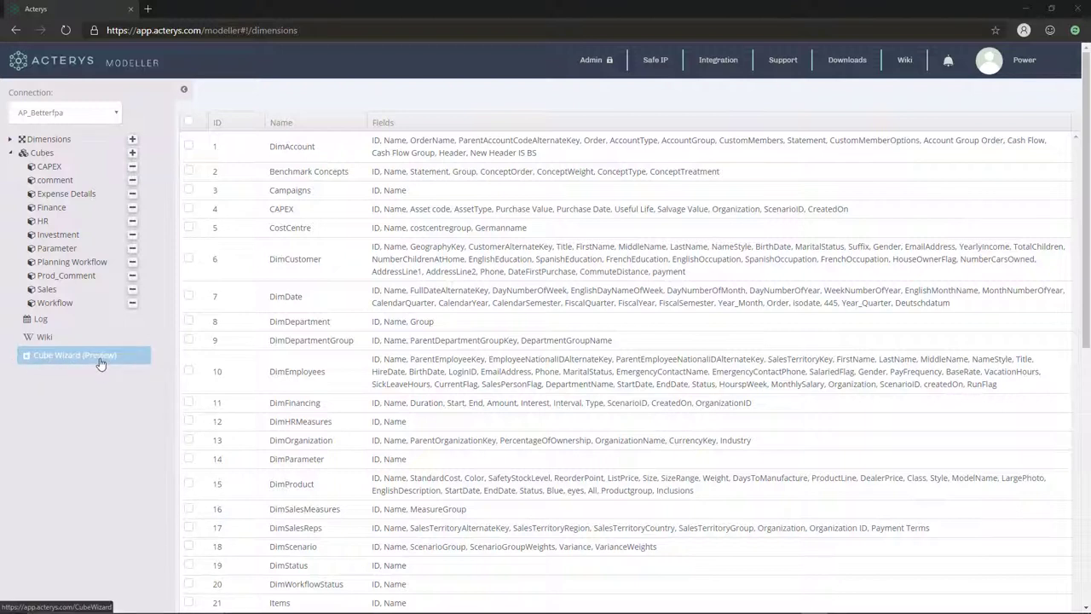
# Open the Cube Wizard (Preview) from the left navigation panel
pyautogui.click(101, 364)
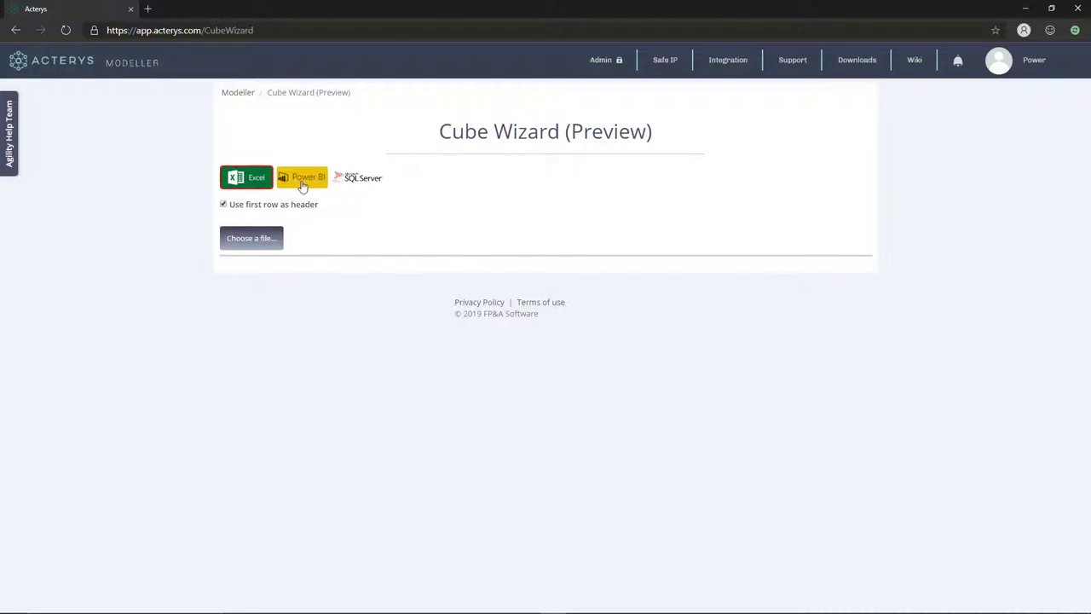
# Load hubspot Demo import.xlsx into the Cube Wizard to preview its columns
pyautogui.click(262, 239)
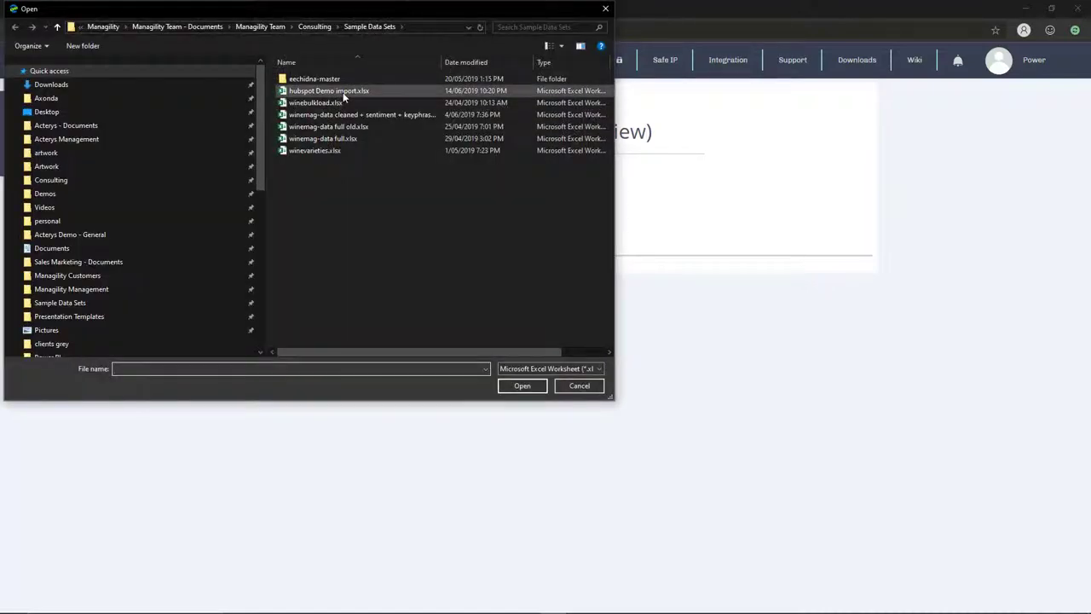
pyautogui.doubleClick(344, 93)
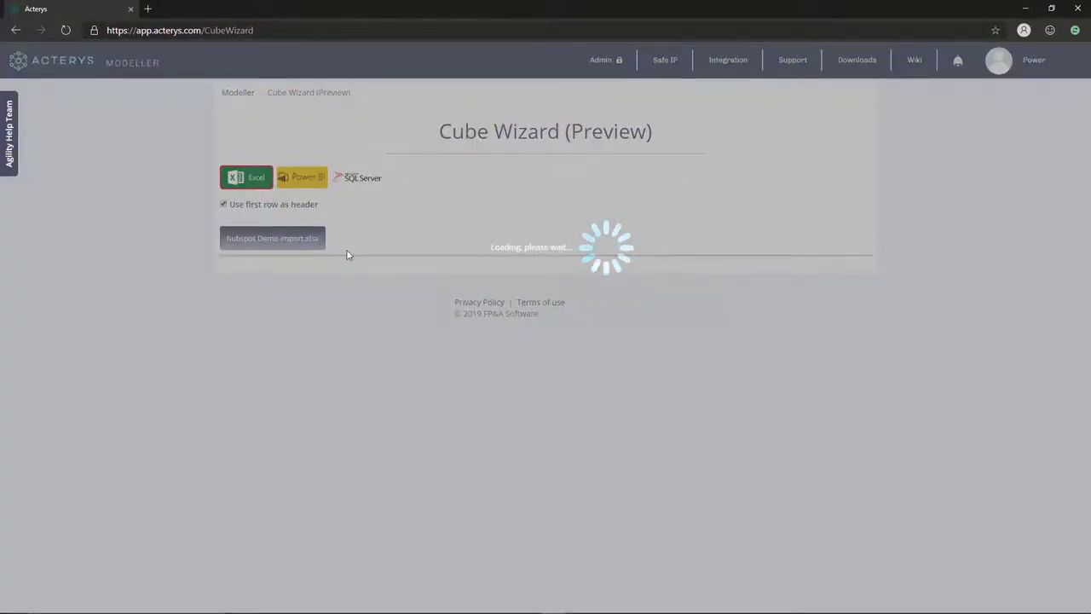
pyautogui.scroll(-2, 333, 298)
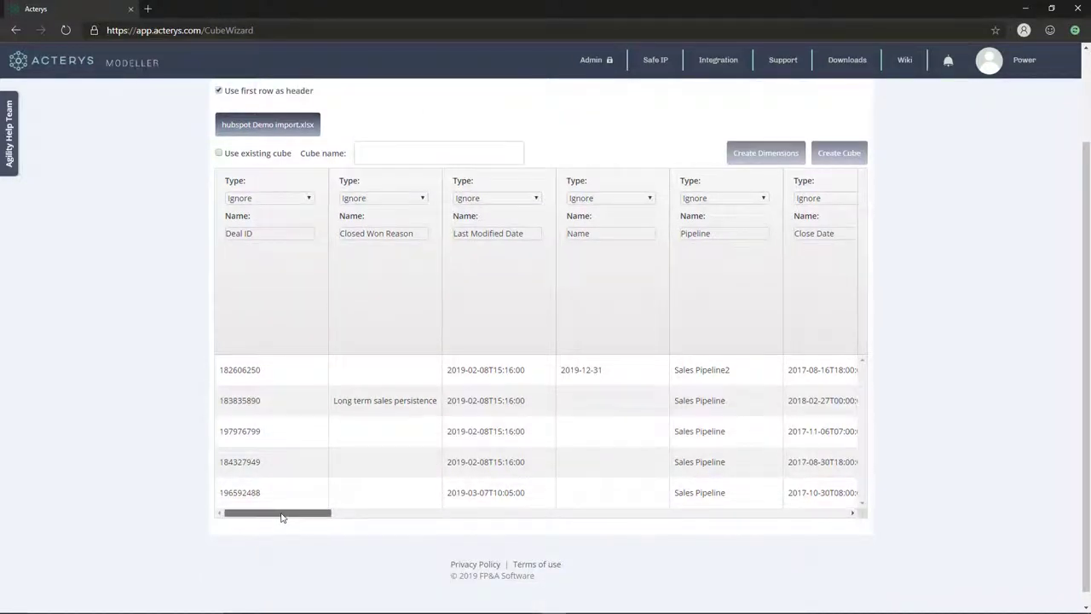
# Enter 'Hubspot' as the cube name and bring the Close Date column into view
pyautogui.moveTo(283, 517); pyautogui.dragTo(324, 522)
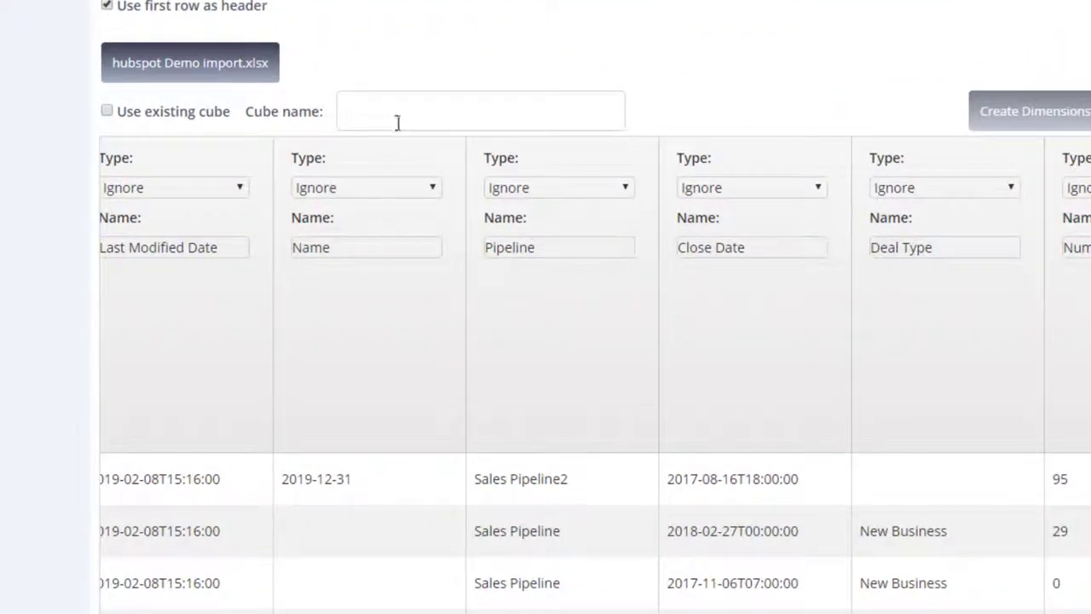
pyautogui.click(400, 117)
pyautogui.write('Hubspot')
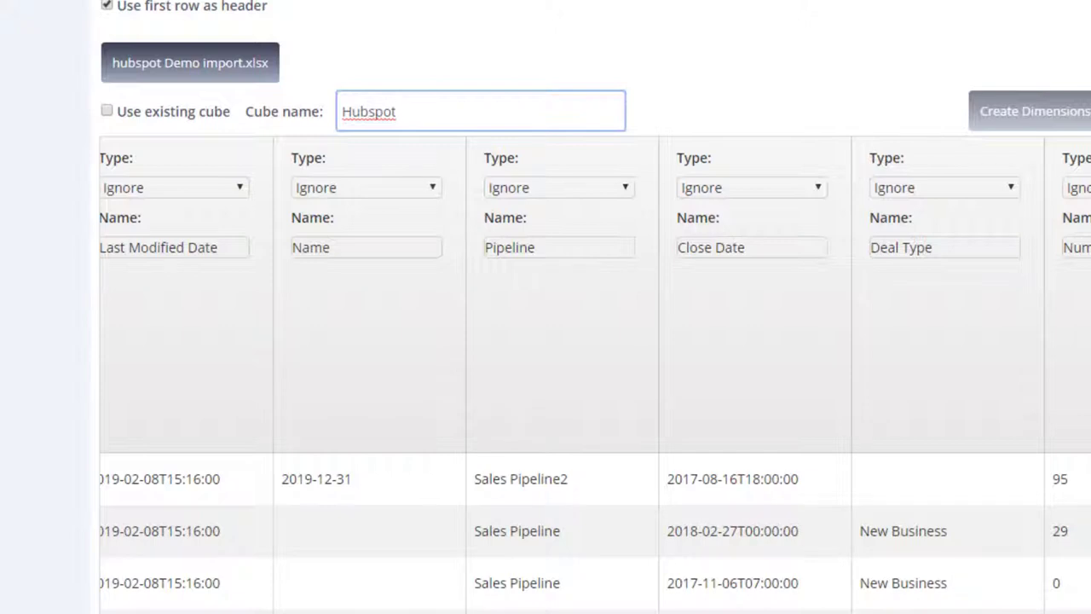
pyautogui.hscroll(-1, 595, 356)
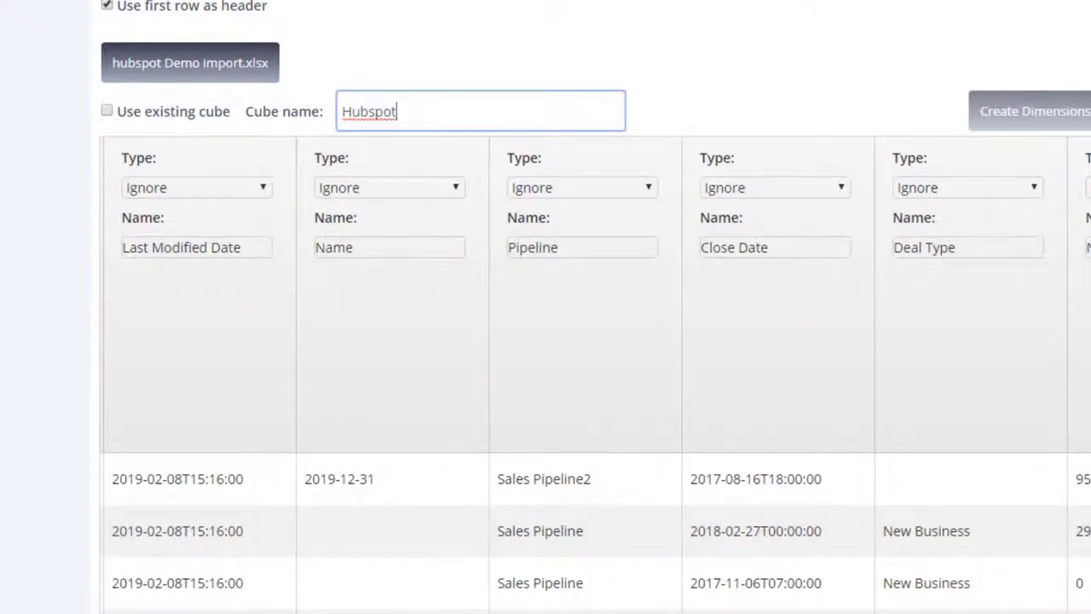
pyautogui.hscroll(15, 595, 375)
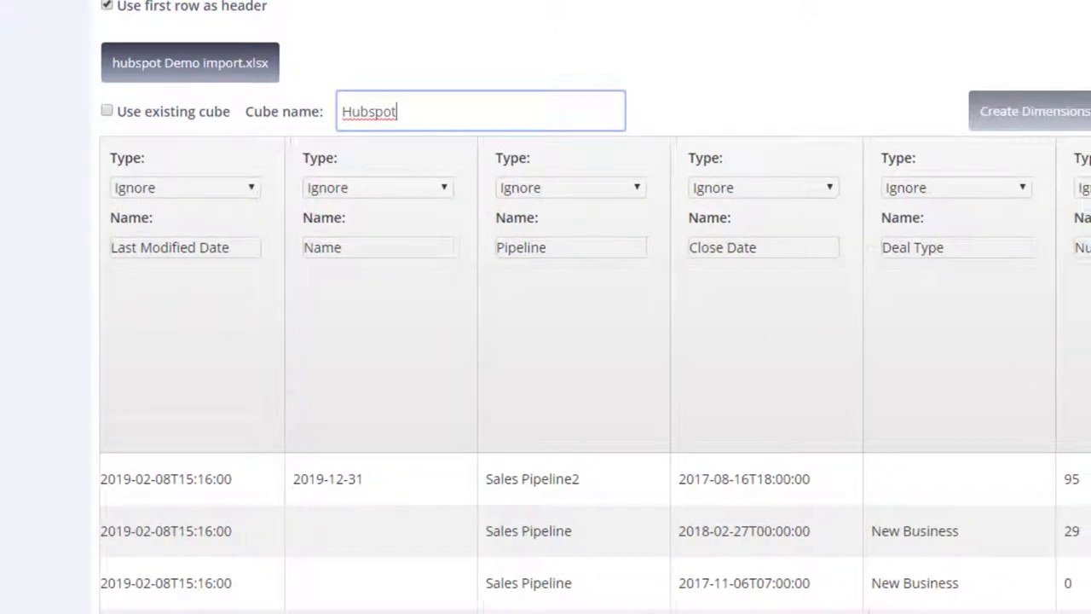
pyautogui.hscroll(7, 286, 393)
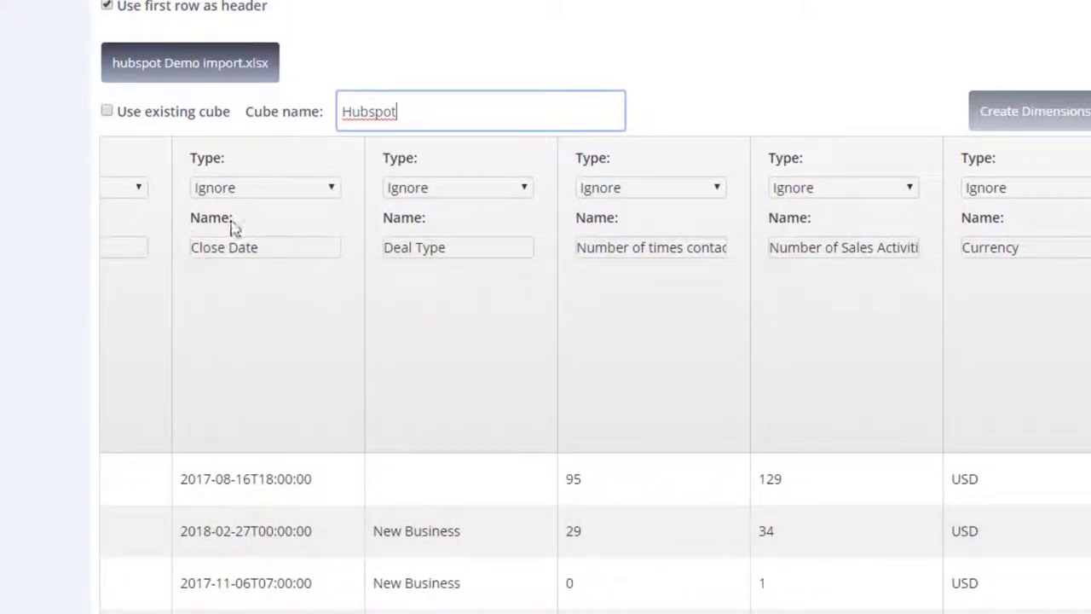
# Make Close Date a Time column with Month granularity
pyautogui.click(332, 189)
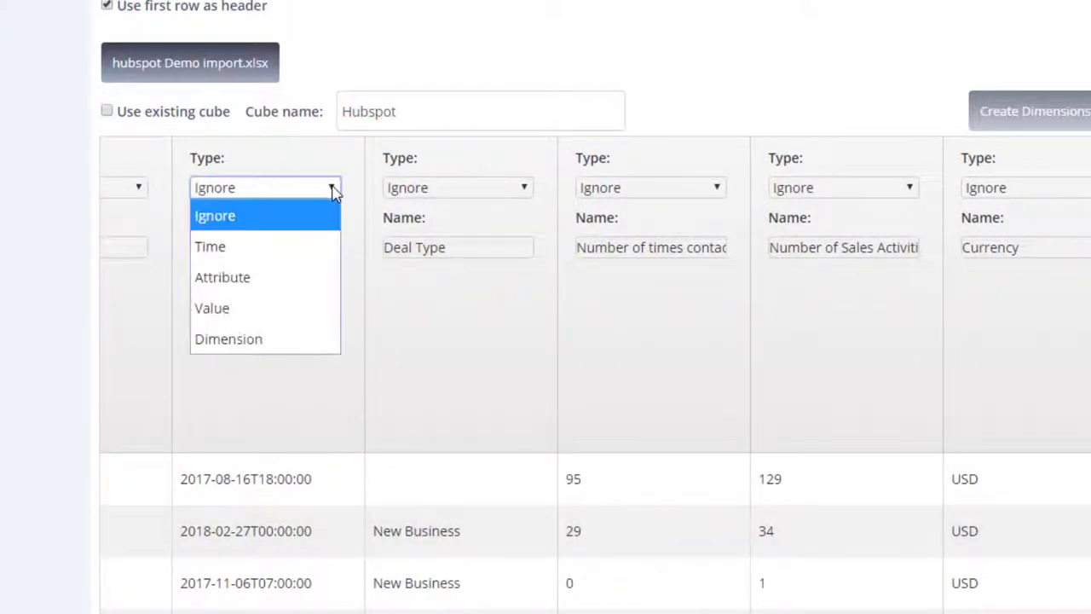
pyautogui.click(309, 254)
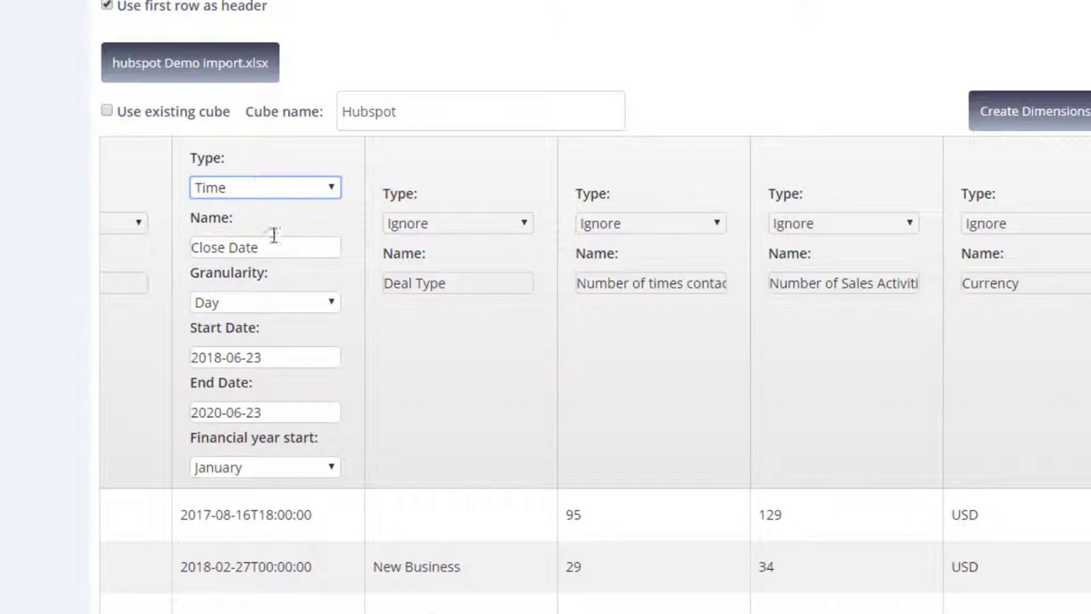
pyautogui.click(332, 307)
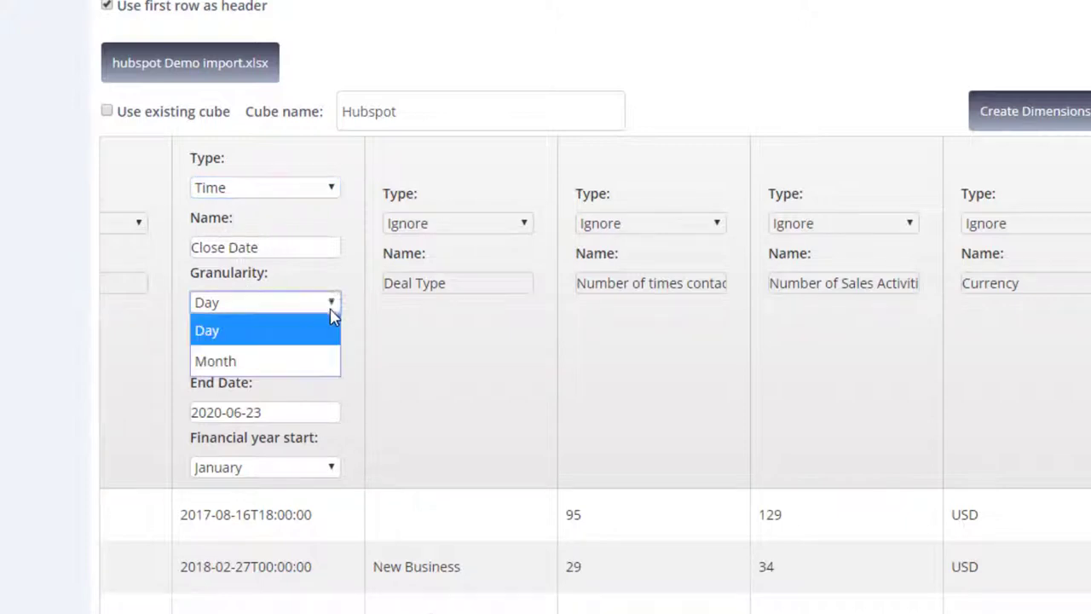
pyautogui.click(308, 367)
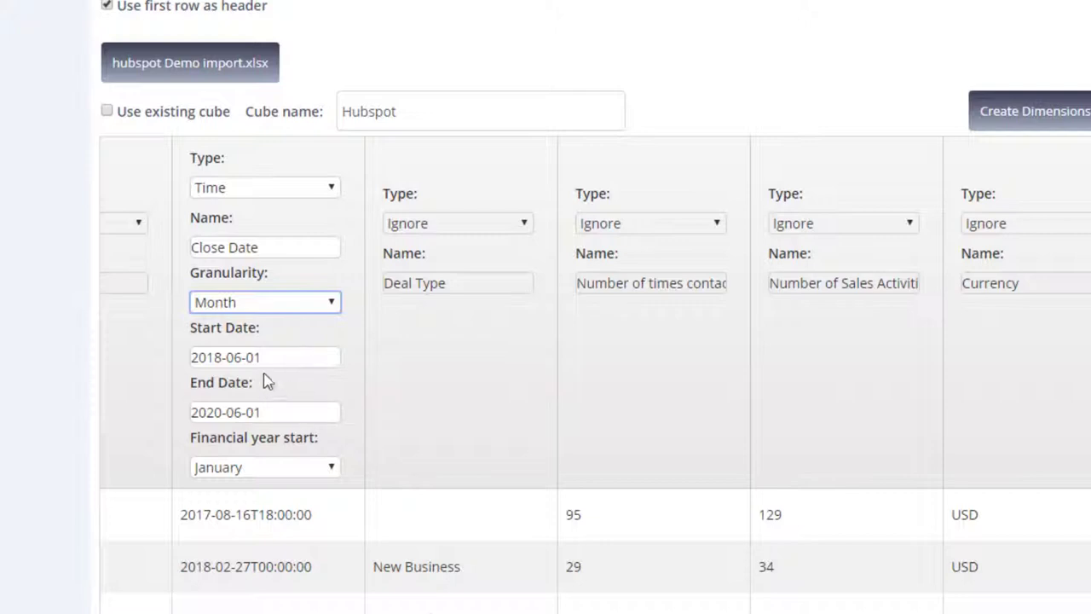
# Set the Close Date end date to 2022-06-01 and financial year start to July
pyautogui.click(278, 416)
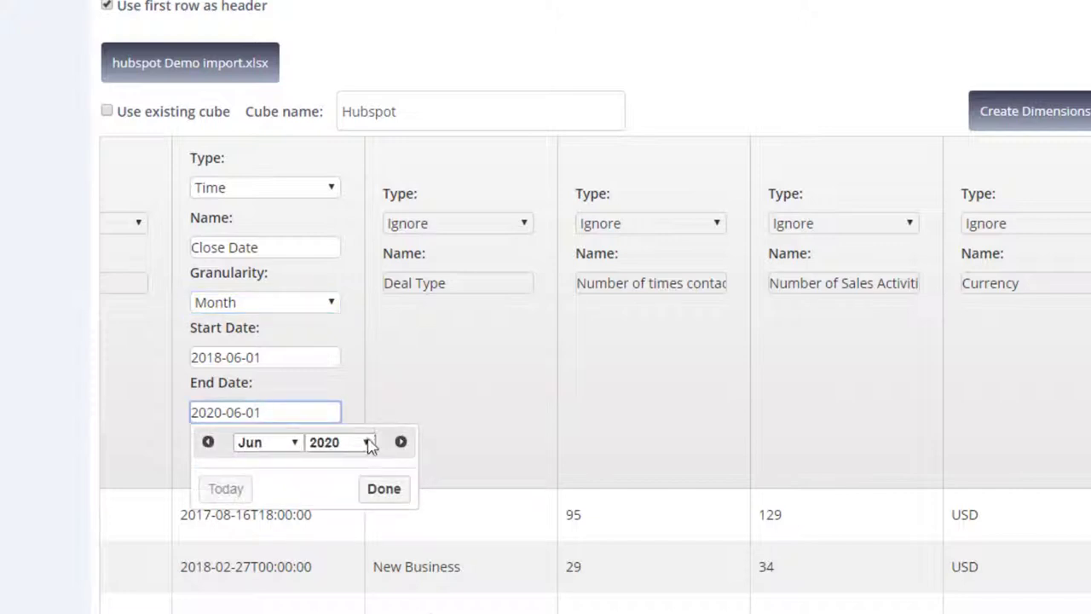
pyautogui.click(367, 442)
pyautogui.click(326, 237)
pyautogui.click(383, 490)
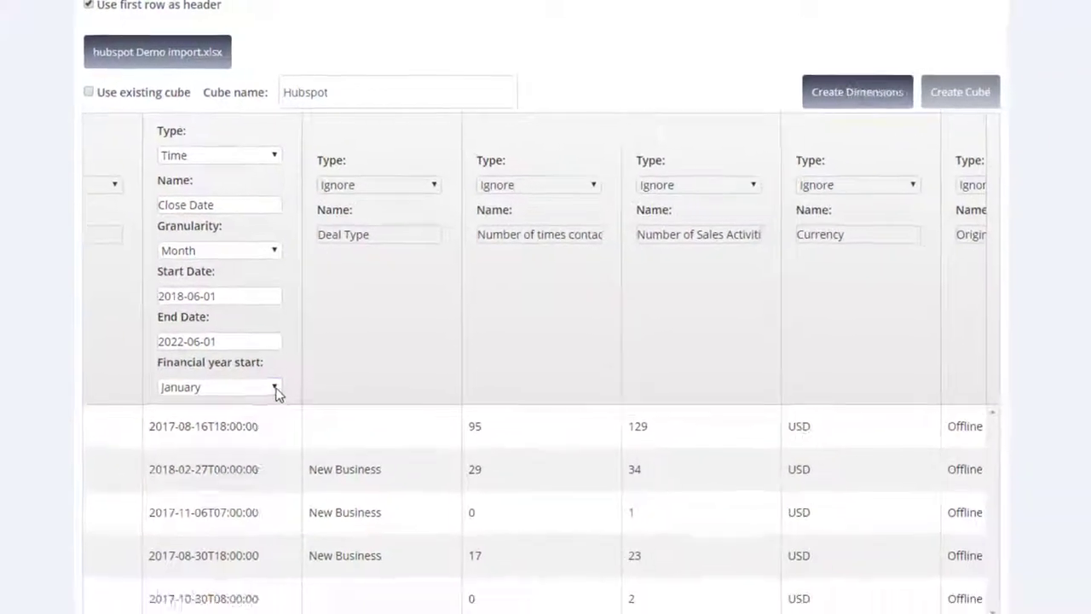
pyautogui.click(332, 464)
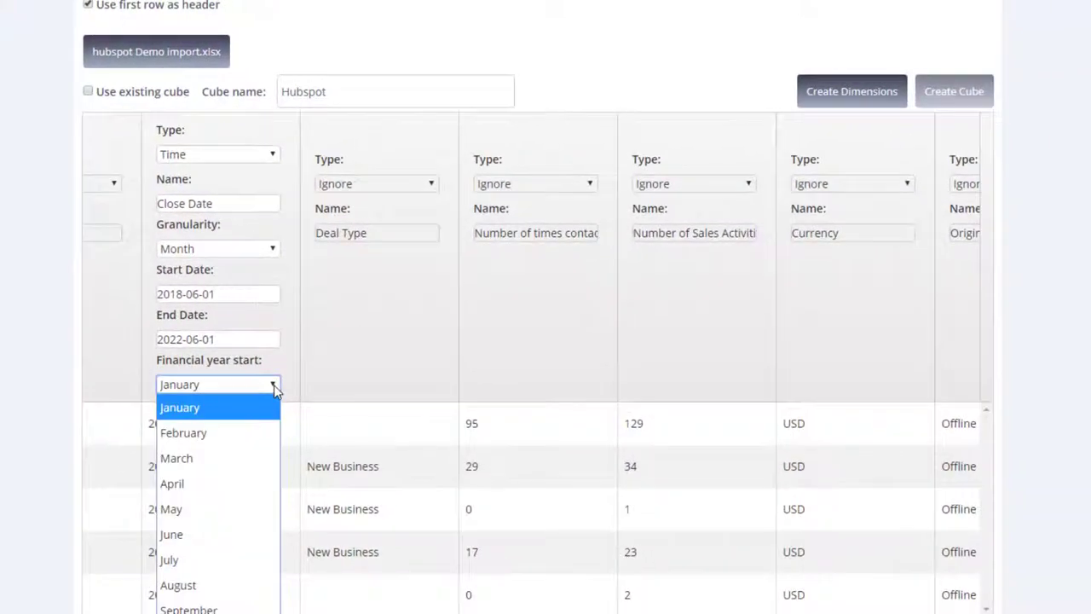
pyautogui.click(201, 559)
pyautogui.hscroll(3, 243, 551)
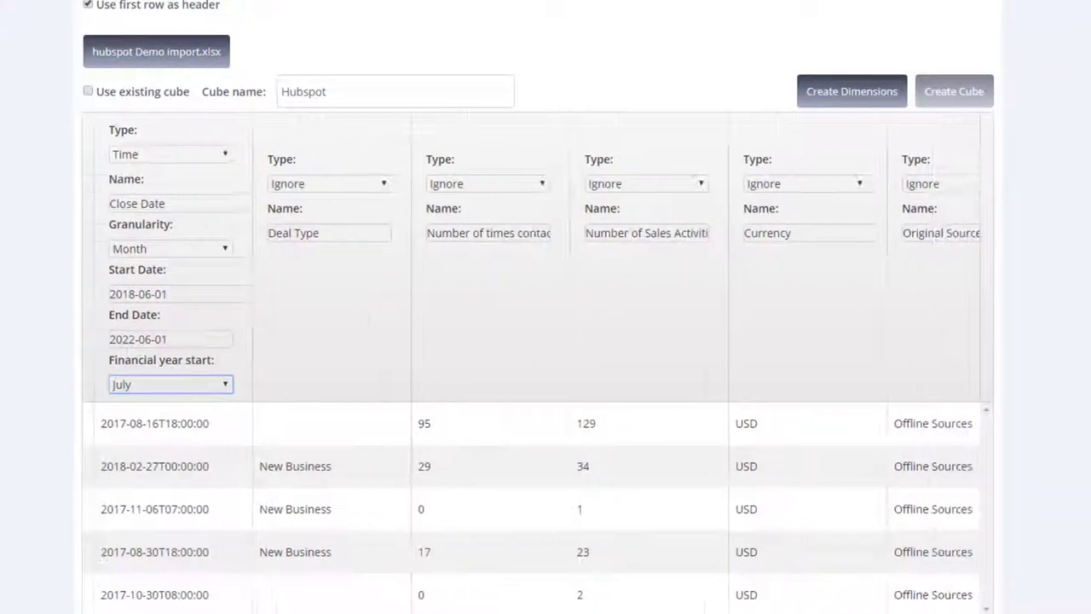
pyautogui.hscroll(10, 533, 361)
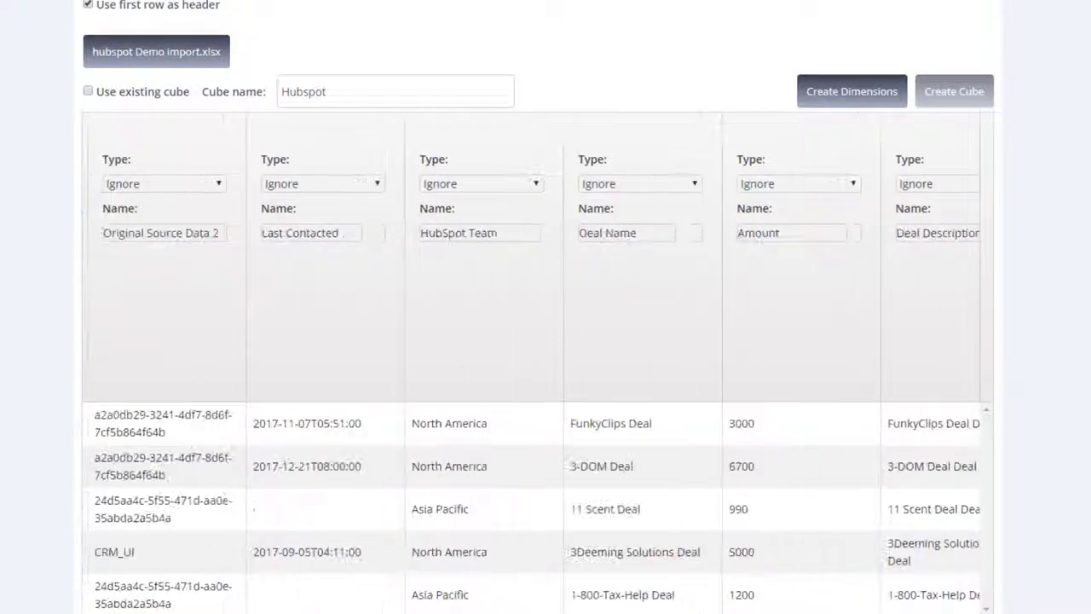
# Make Deal Name and Deal owner dimensions and Amount the cube's value
pyautogui.click(697, 182)
pyautogui.click(631, 308)
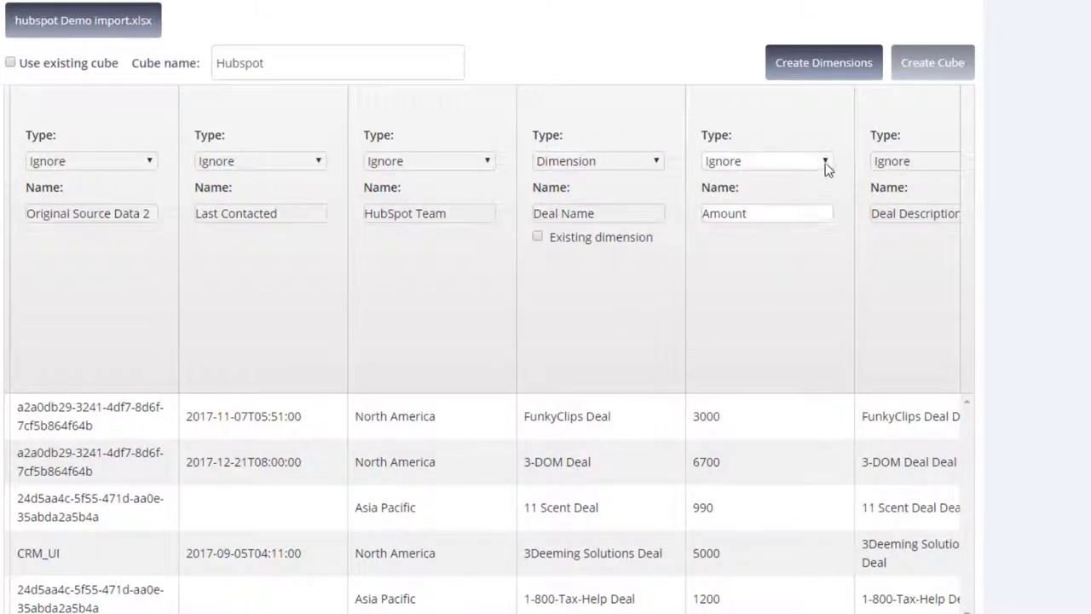
pyautogui.click(826, 162)
pyautogui.click(771, 271)
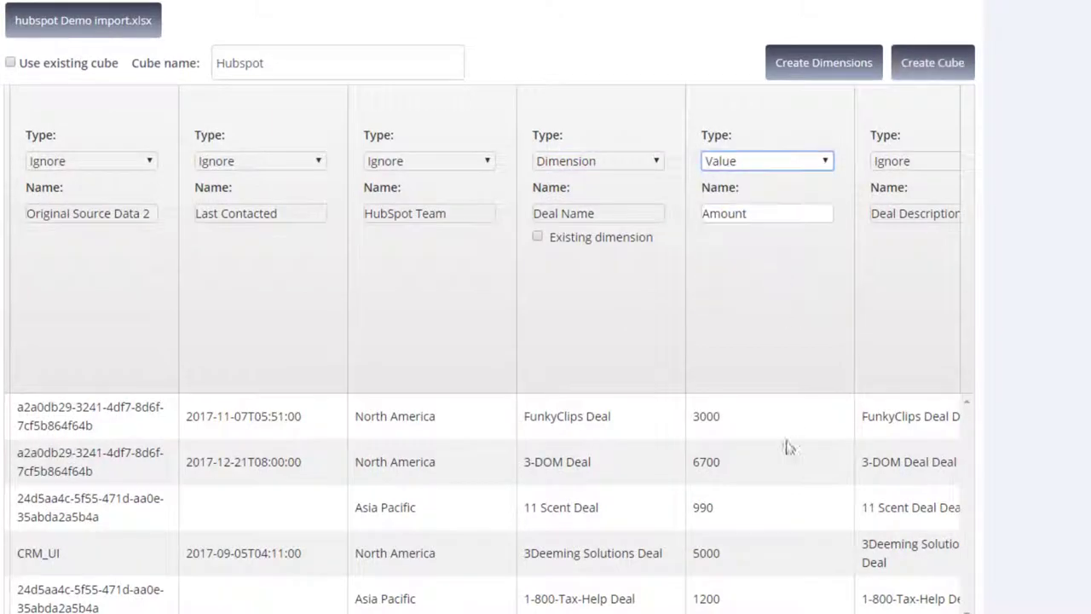
pyautogui.hscroll(-10, 654, 604)
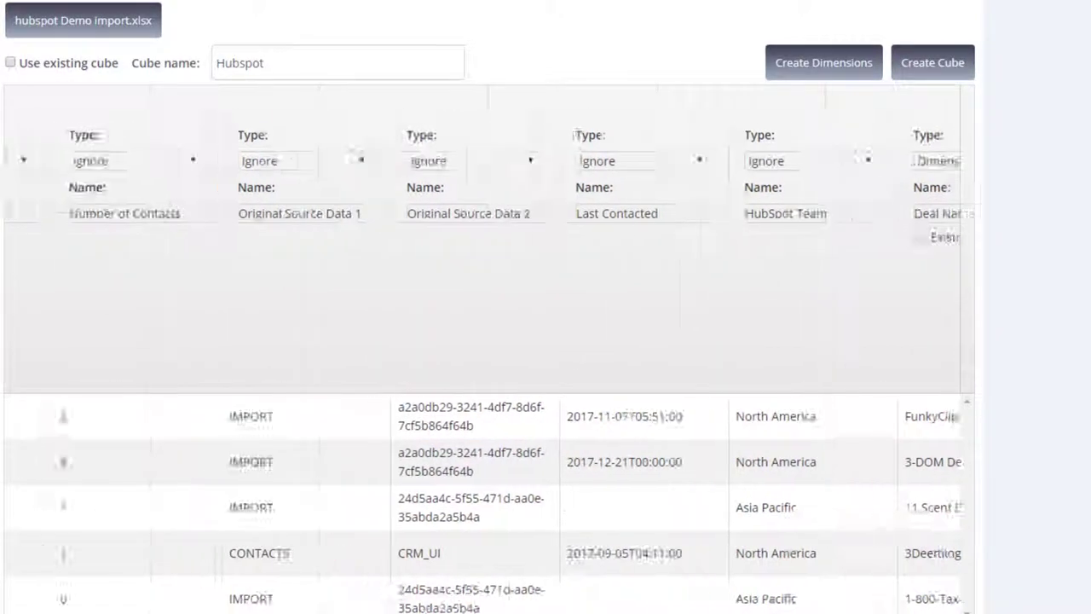
pyautogui.hscroll(-10, 600, 160)
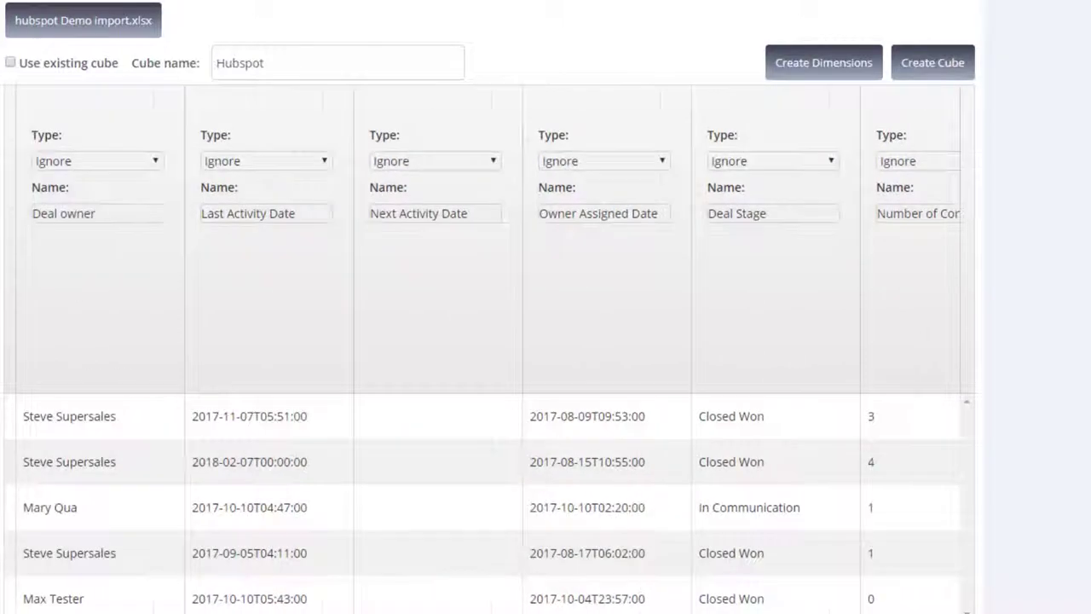
pyautogui.hscroll(-2, 844, 159)
pyautogui.click(461, 161)
pyautogui.click(413, 268)
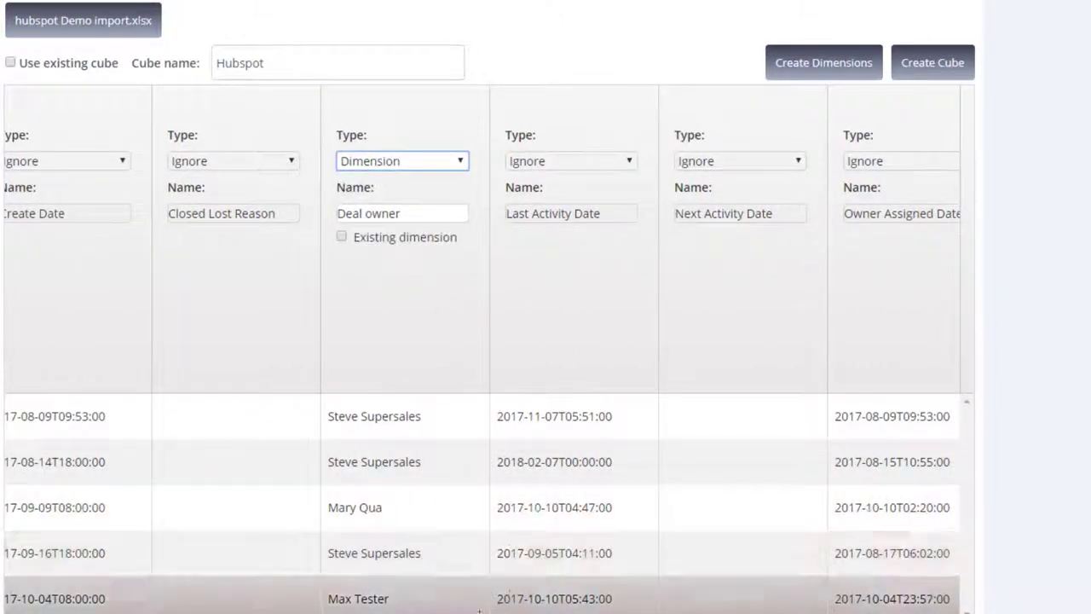
pyautogui.hscroll(10, 482, 341)
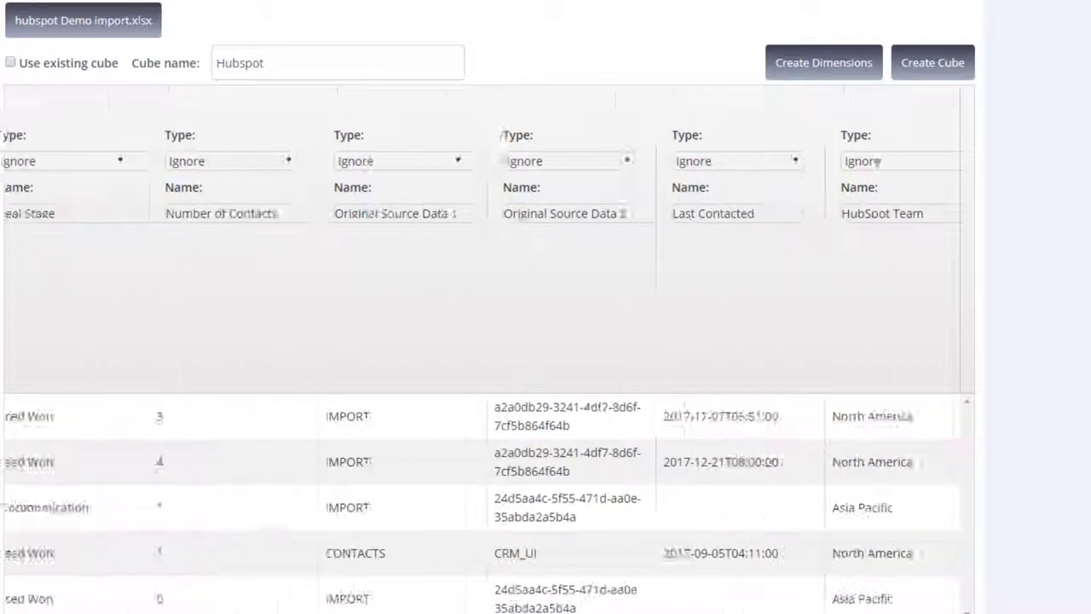
# Attach HubSpot Team to Deal owner and Deal Stage to Deal Name as attributes, then create the cube
pyautogui.click(677, 162)
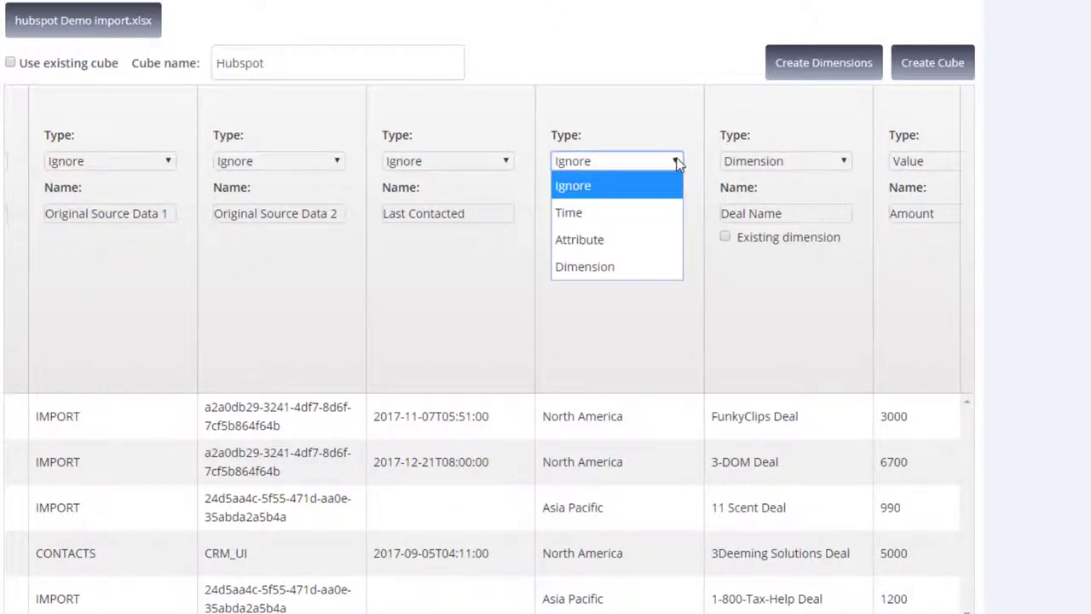
pyautogui.click(628, 242)
pyautogui.click(637, 265)
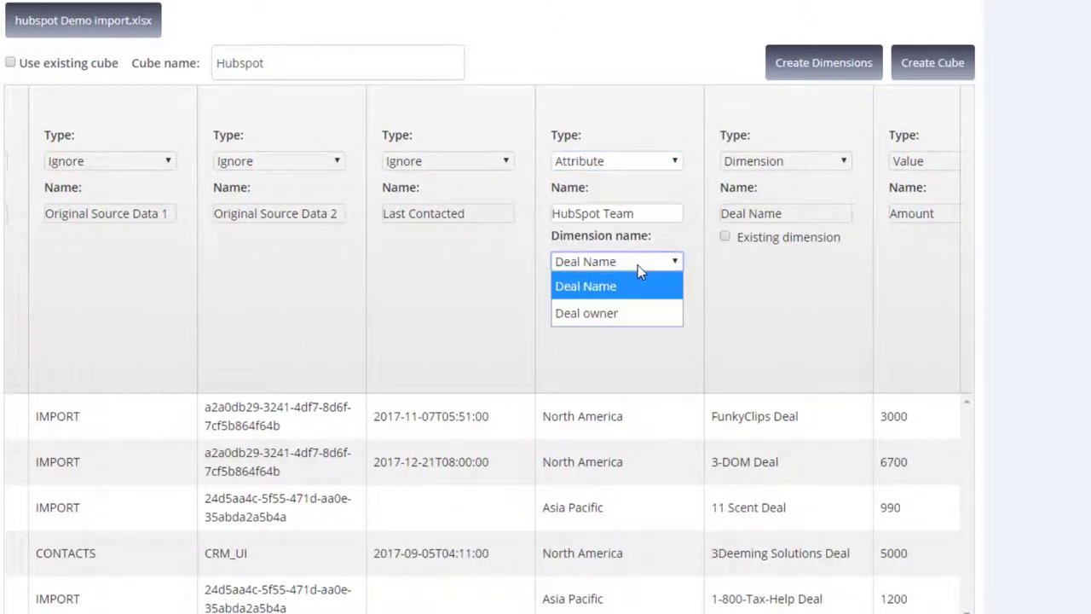
pyautogui.click(627, 314)
pyautogui.hscroll(-10, 628, 316)
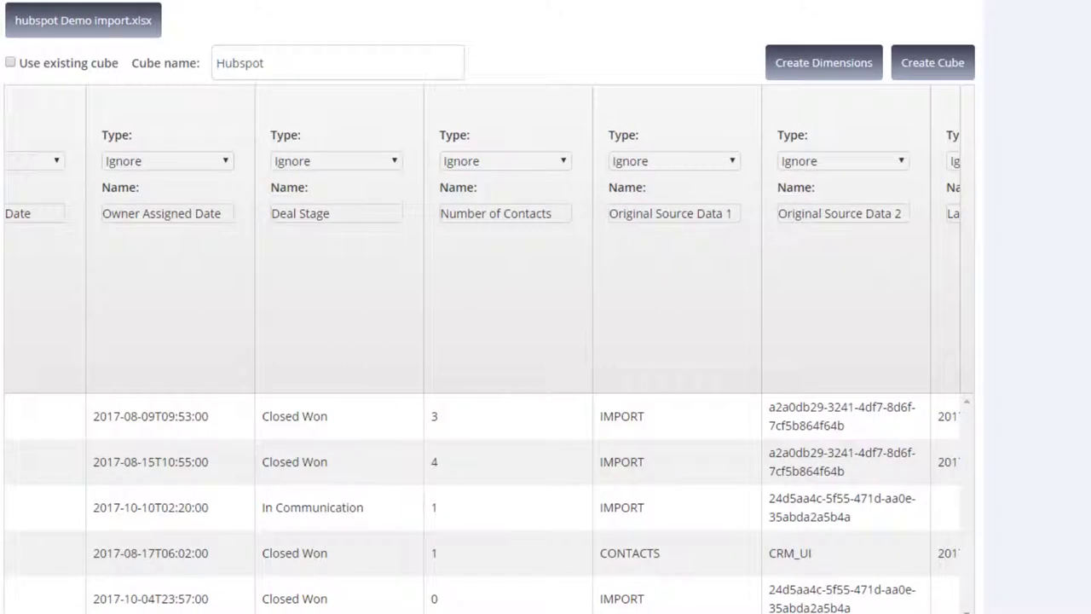
pyautogui.hscroll(-3, 707, 214)
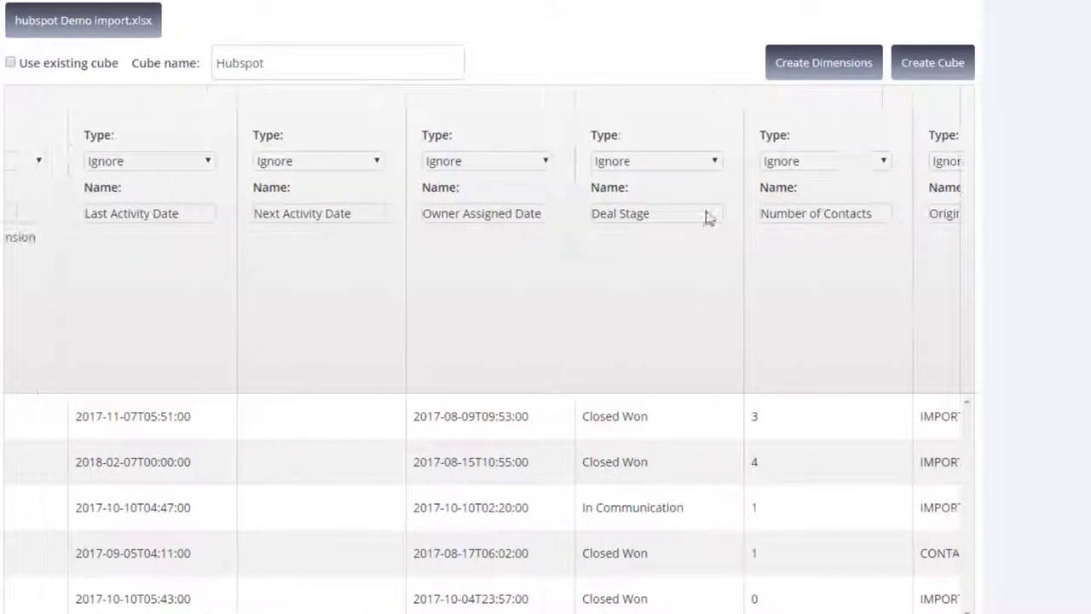
pyautogui.click(715, 163)
pyautogui.click(662, 242)
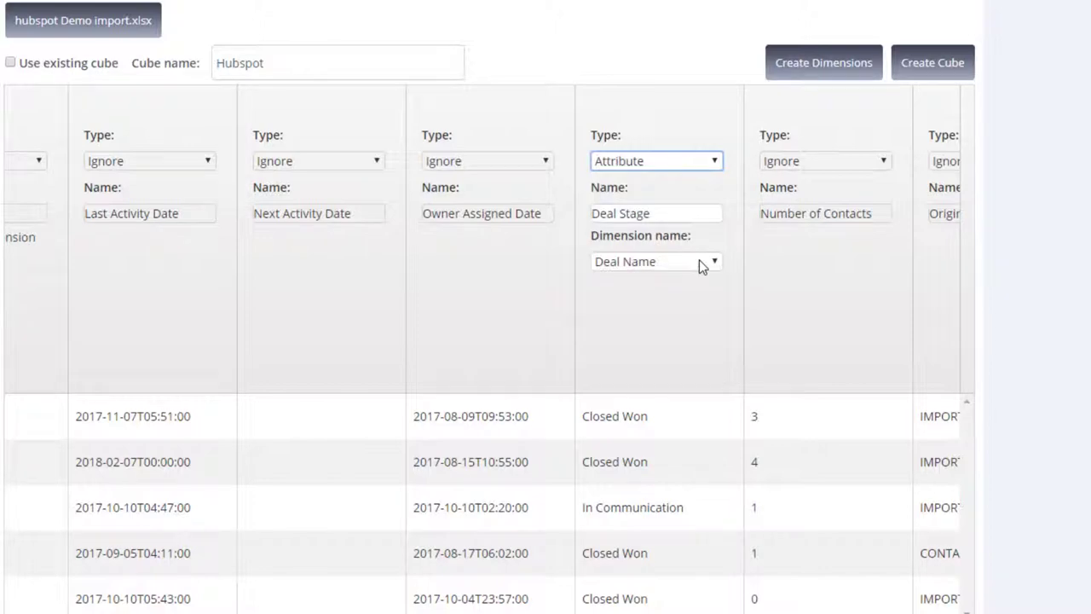
pyautogui.click(933, 63)
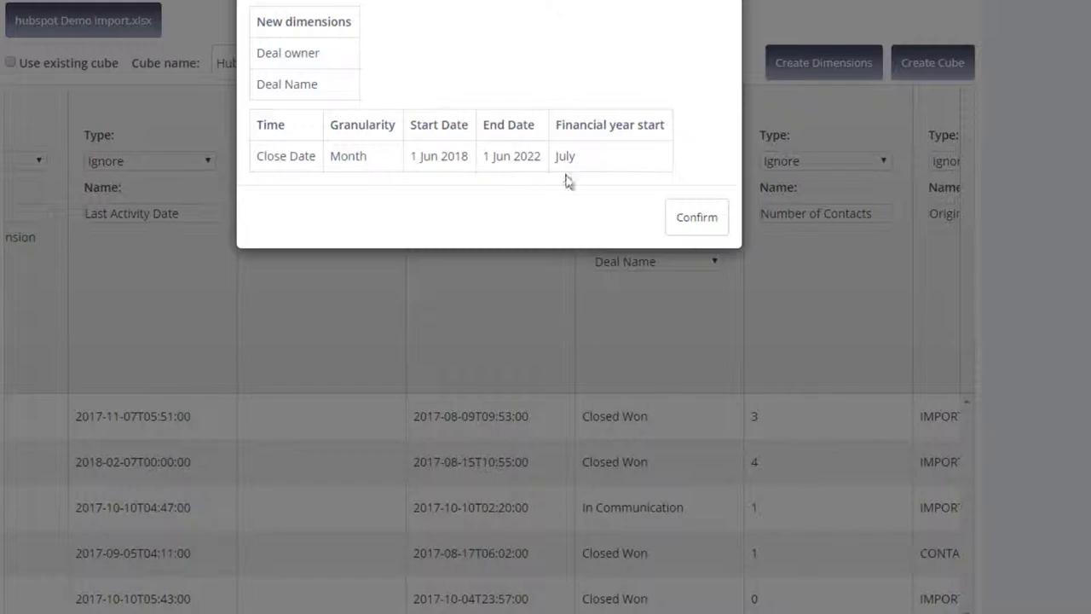
# Confirm the Hubspot cube with its new Close Date, Deal Name and Deal owner dimensions
pyautogui.click(693, 220)
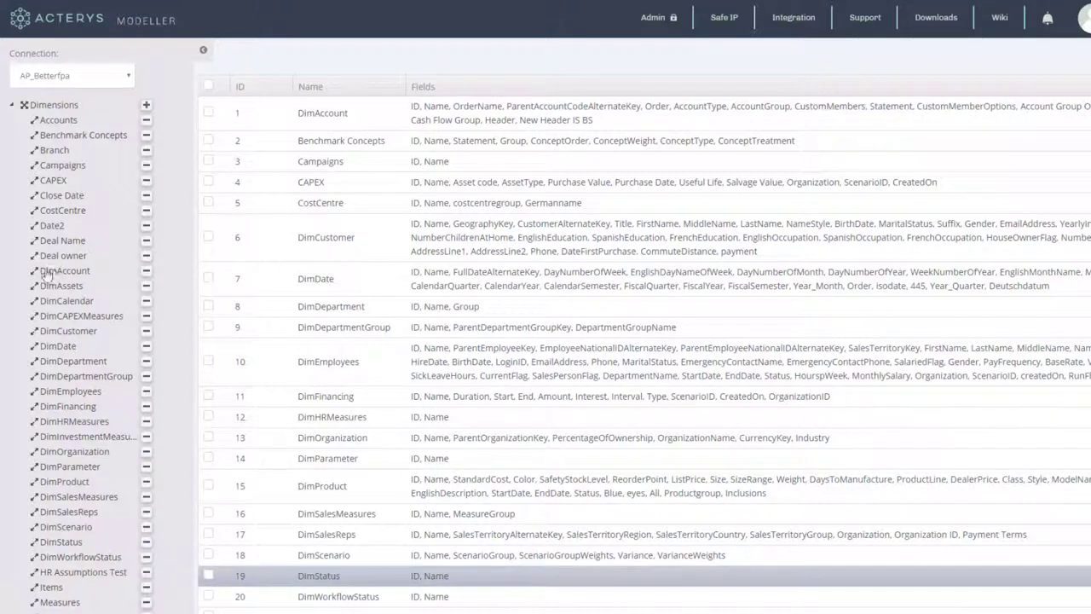
# Group the Deal Name members by Deal Stage, then Name, and collapse and re-expand Closed Won
pyautogui.click(51, 270)
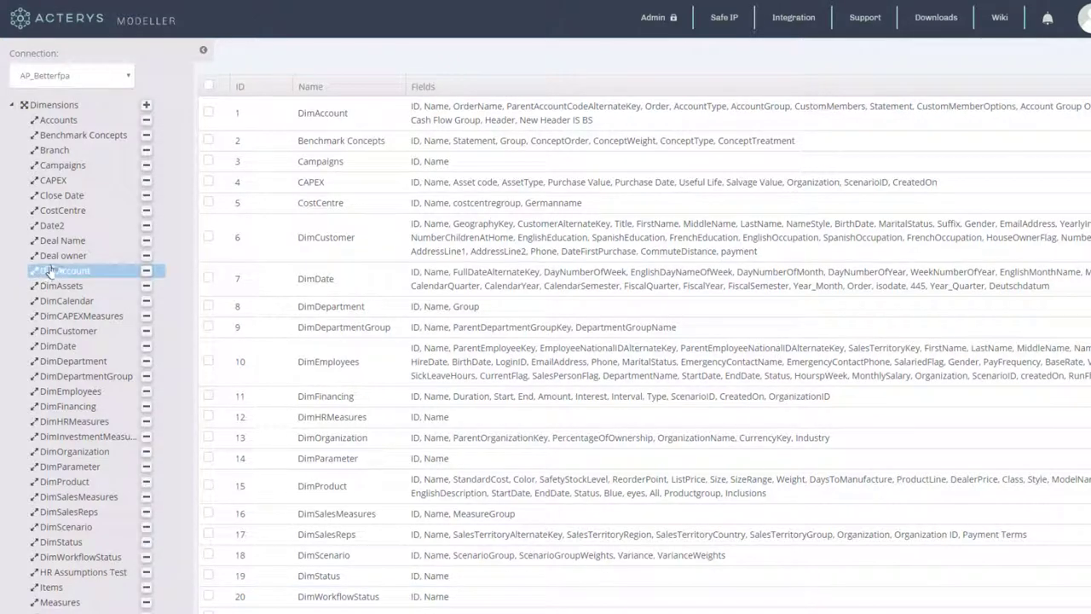
pyautogui.doubleClick(77, 246)
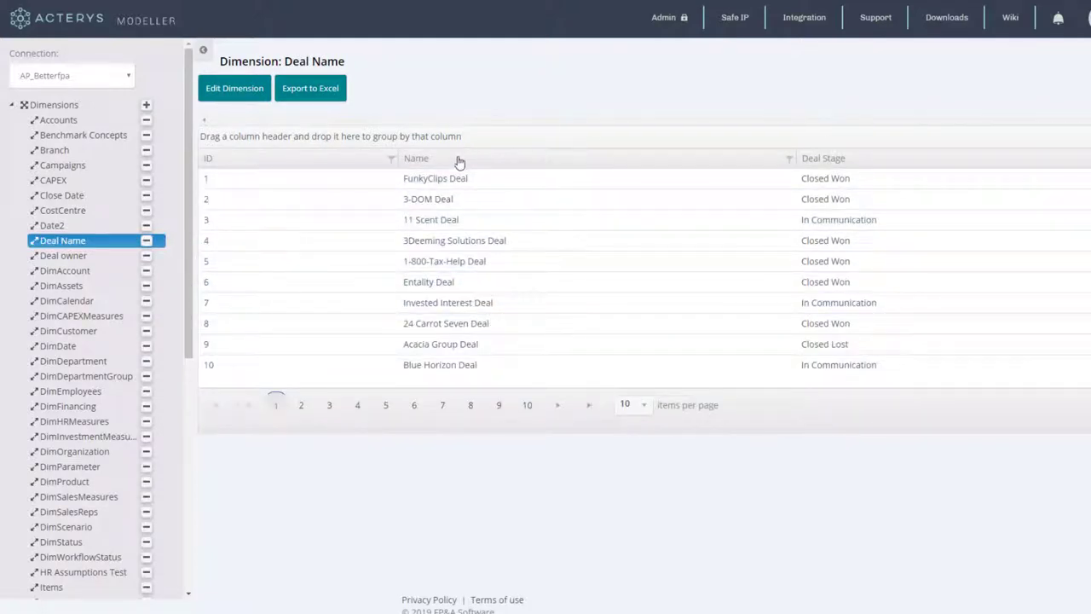
pyautogui.moveTo(459, 163); pyautogui.dragTo(473, 136)
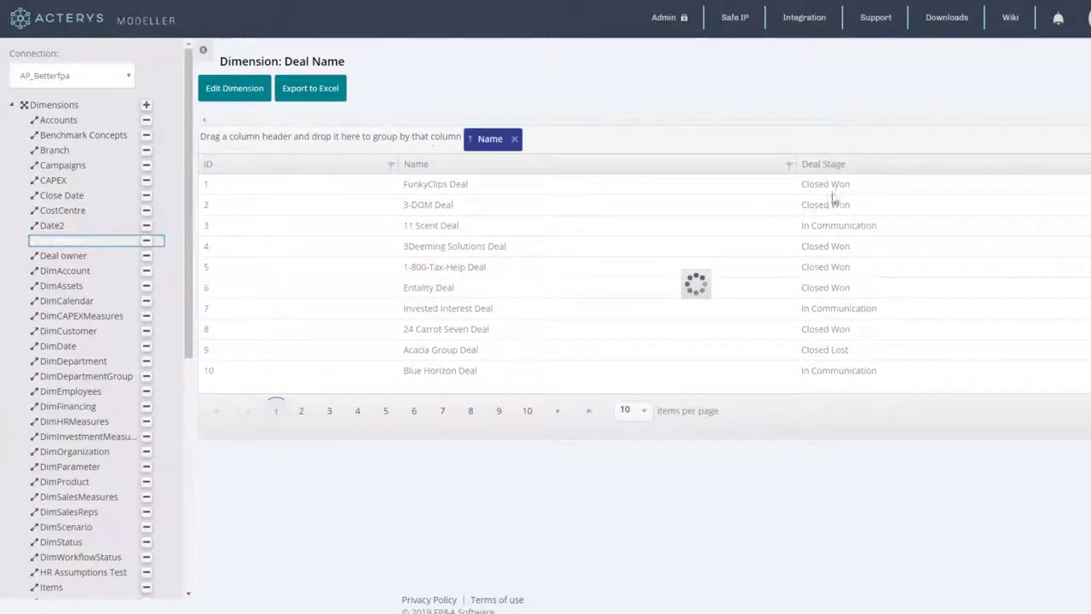
pyautogui.moveTo(824, 163); pyautogui.dragTo(316, 139)
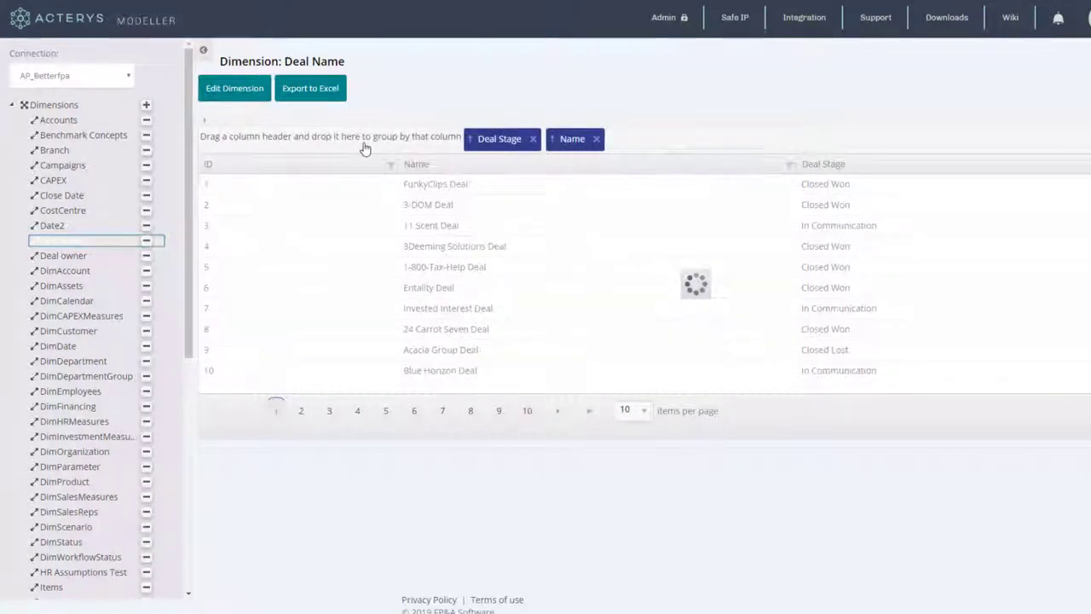
pyautogui.click(210, 260)
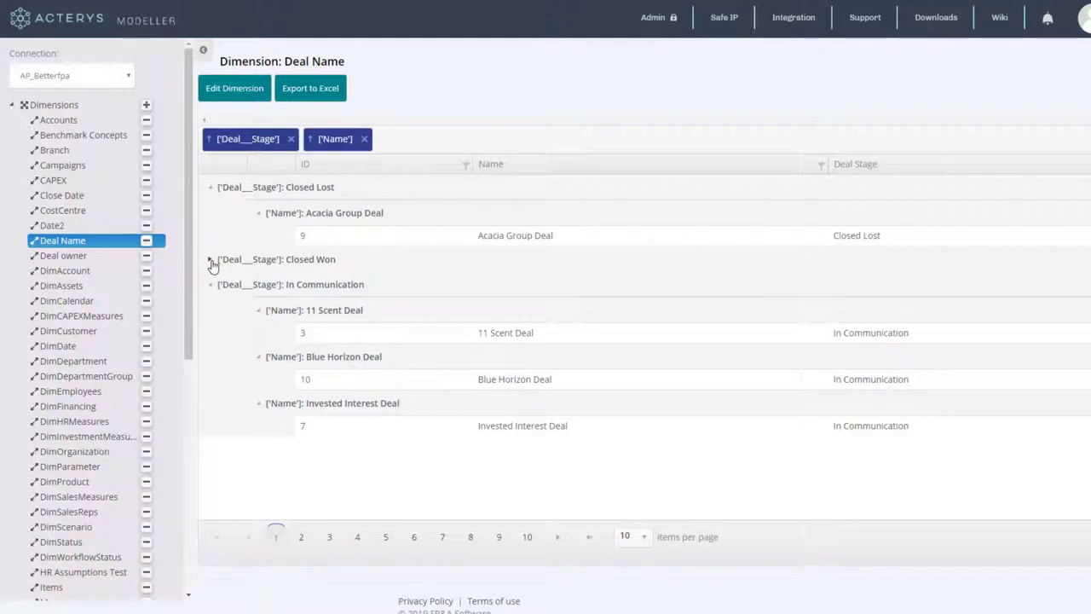
pyautogui.click(210, 260)
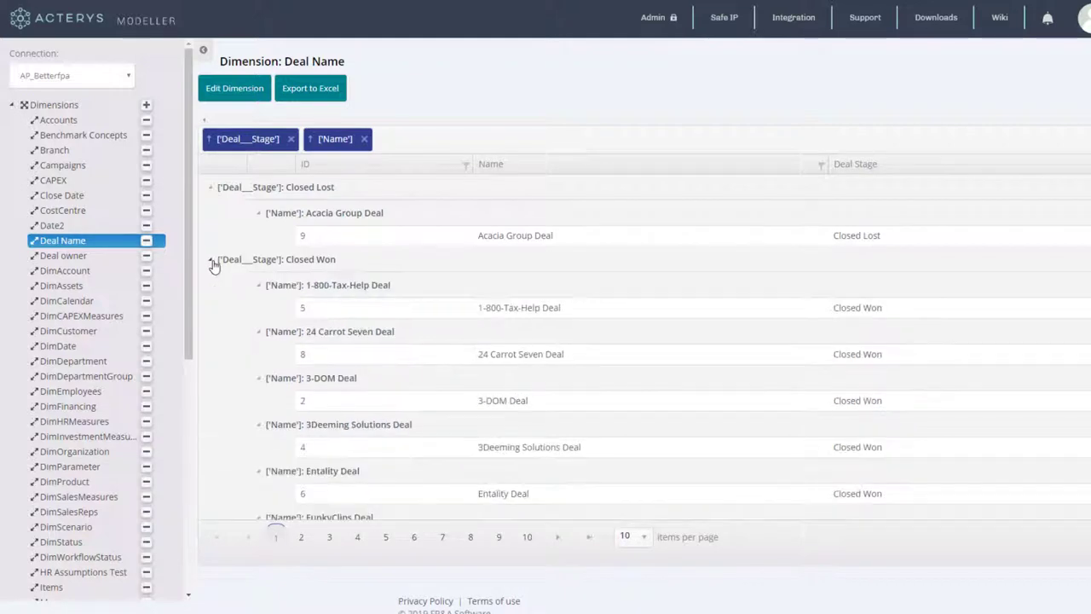
# Review the Deal owner dimension's three owners and teams, then open the Hubspot cube's details
pyautogui.click(95, 256)
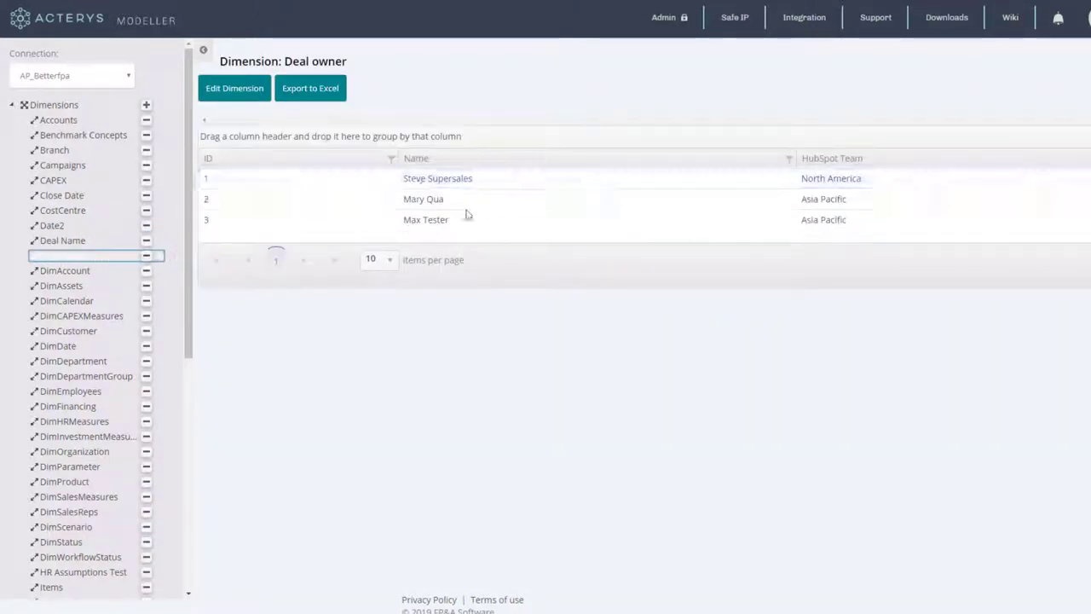
pyautogui.scroll(-5, 165, 309)
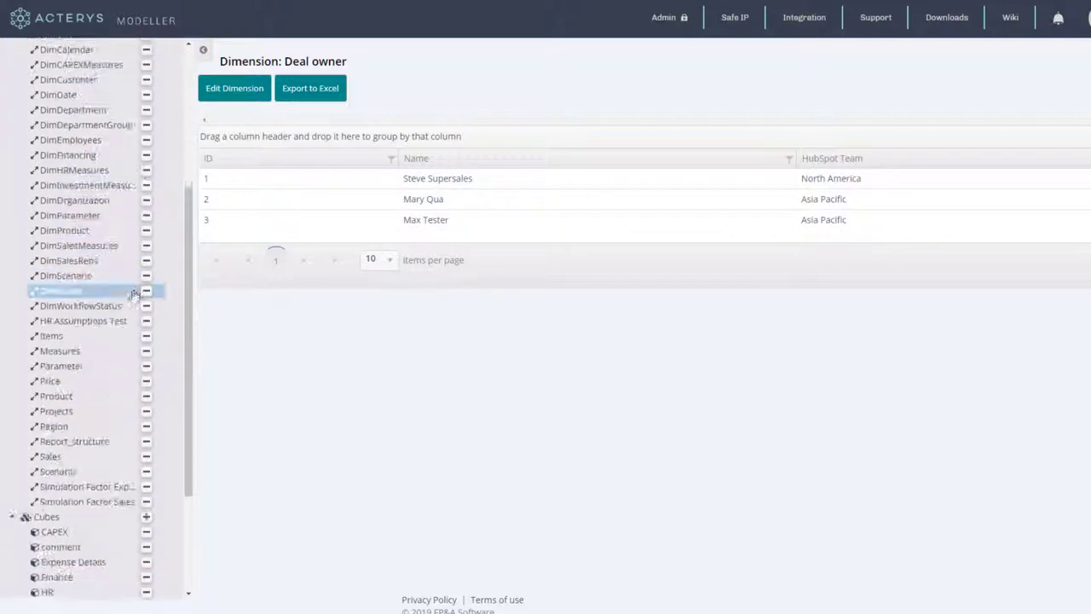
pyautogui.click(92, 441)
pyautogui.click(93, 442)
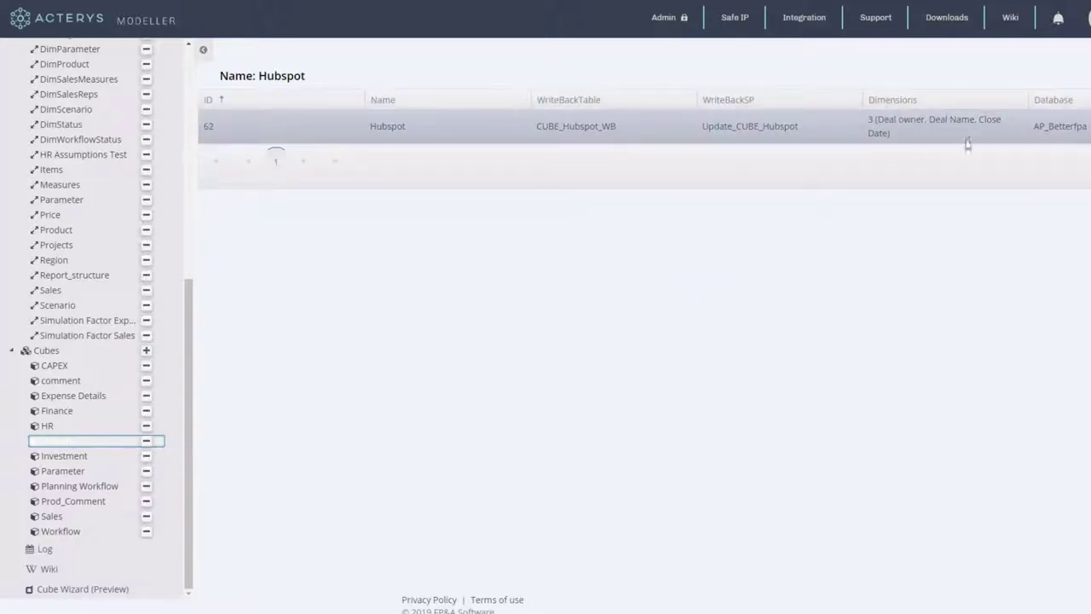
# Pivot Hubspot with Close Date as columns, Deal Owner as rows and Deal Name as filter
pyautogui.doubleClick(1048, 128)
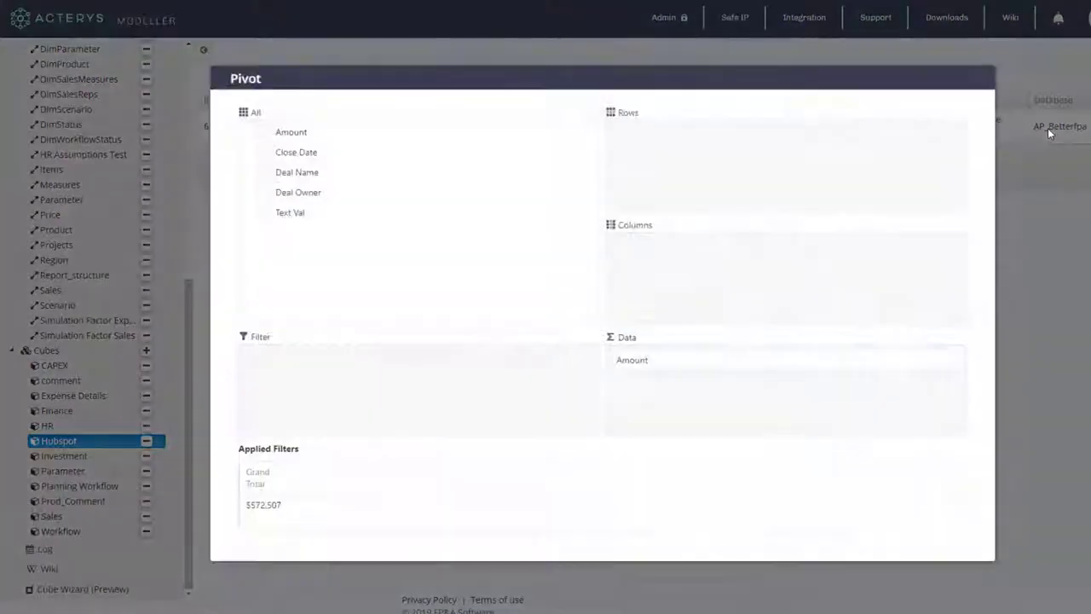
pyautogui.moveTo(300, 151); pyautogui.dragTo(856, 282)
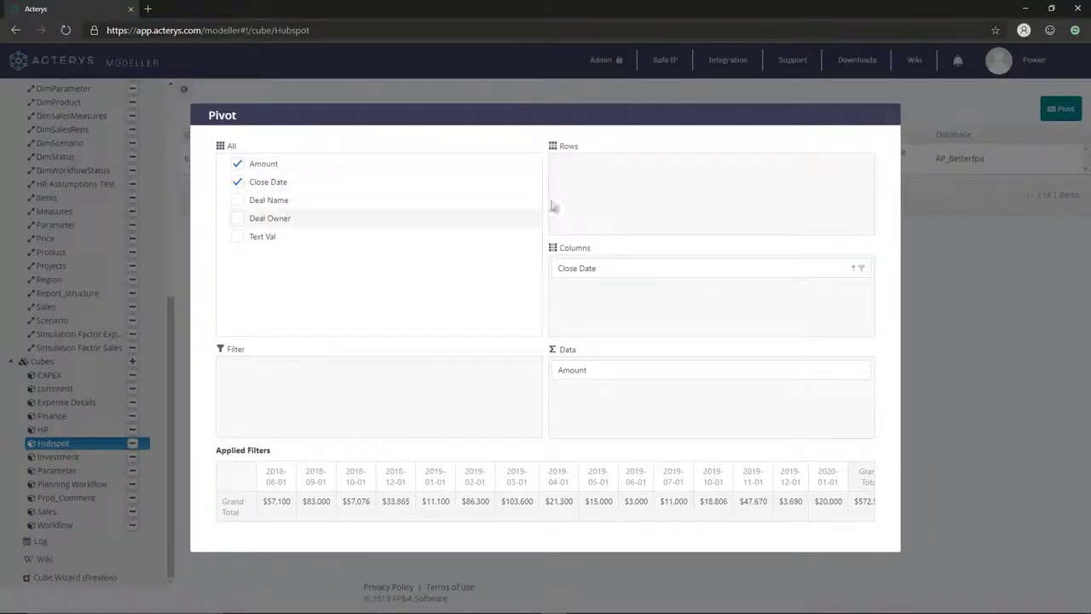
pyautogui.moveTo(552, 207); pyautogui.dragTo(722, 193)
pyautogui.moveTo(332, 333); pyautogui.dragTo(360, 394)
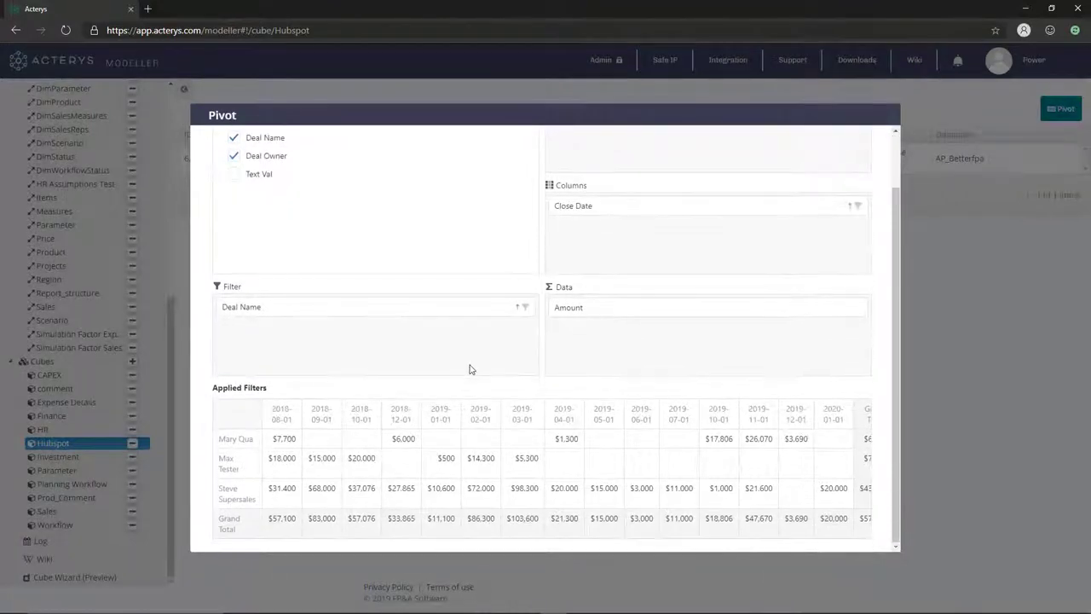
pyautogui.scroll(2, 475, 369)
pyautogui.scroll(-2, 474, 369)
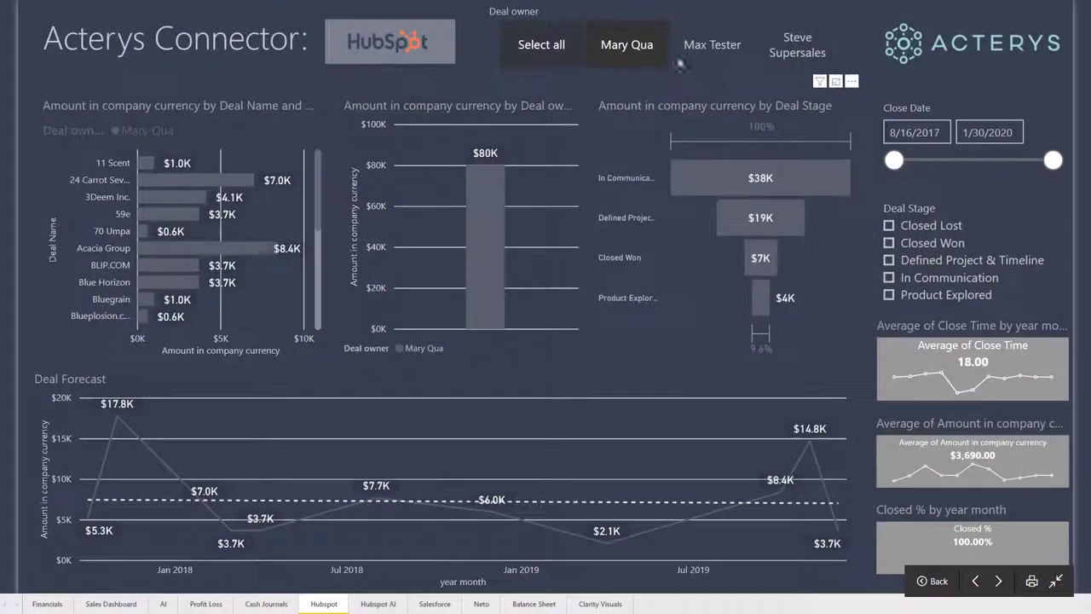
# Add a second deal owner to the Power BI report's Deal owner slicer selection
pyautogui.click(702, 70)
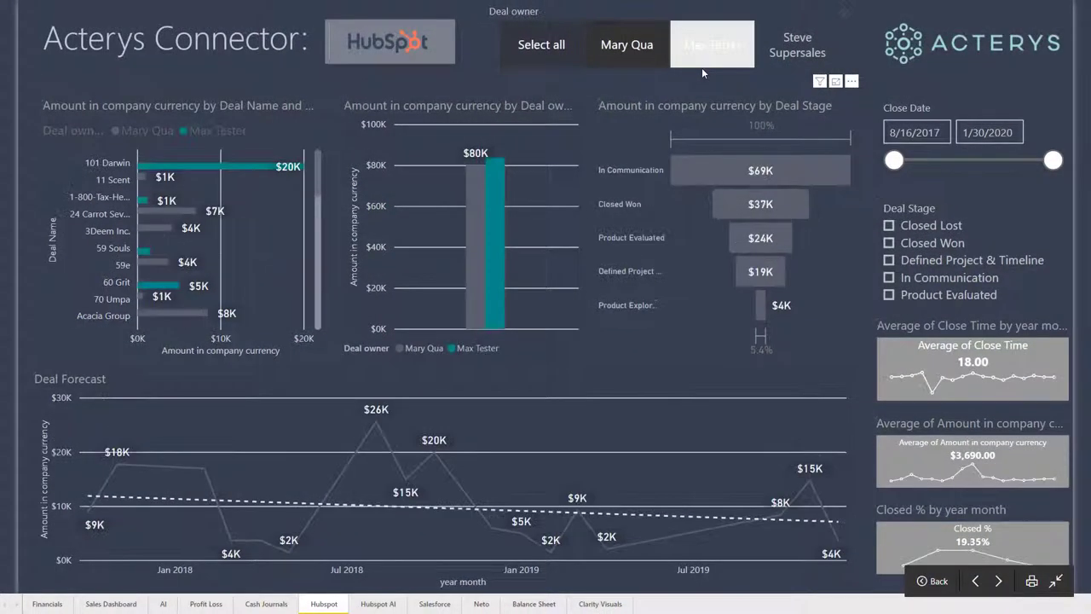